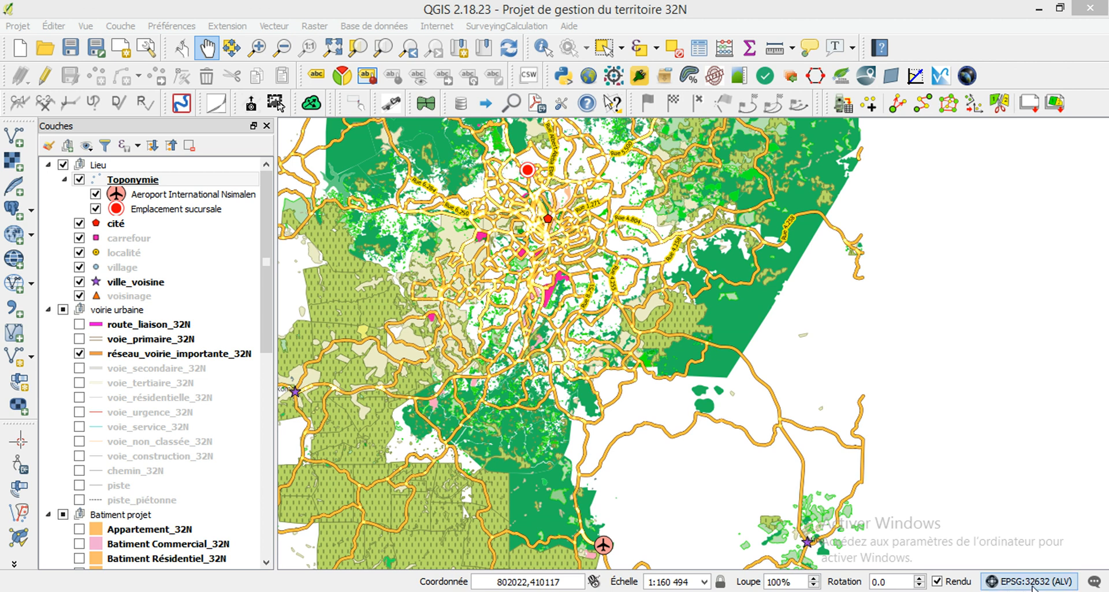
{"action": "left_click_drag", "start_coordinate": [706, 396], "coordinate": [757, 388]}
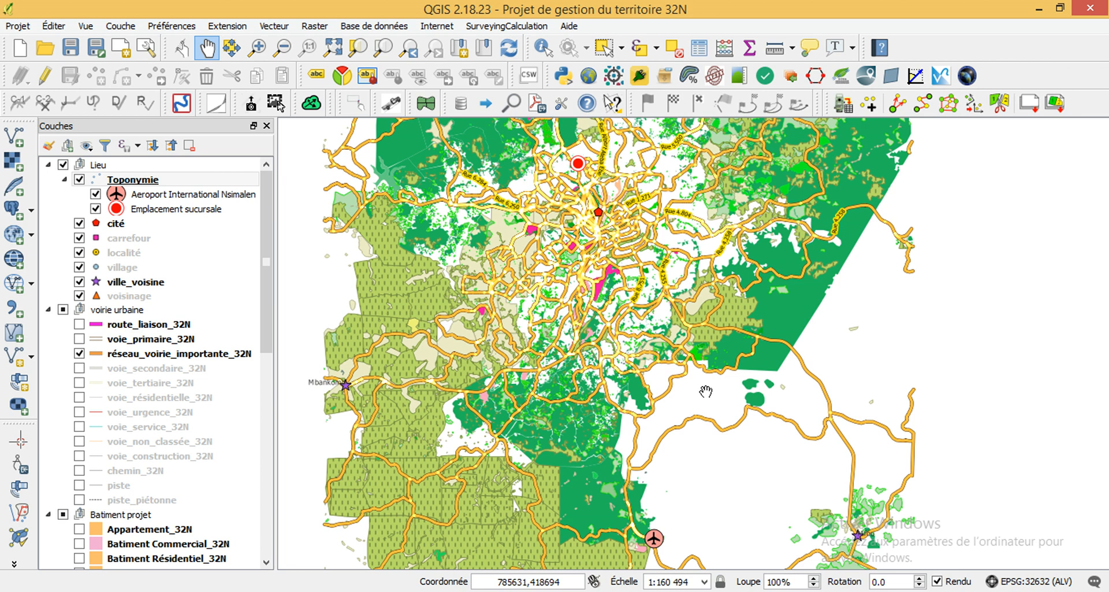
{"action": "left_click_drag", "start_coordinate": [546, 248], "coordinate": [445, 272]}
{"action": "left_click_drag", "start_coordinate": [520, 340], "coordinate": [522, 297]}
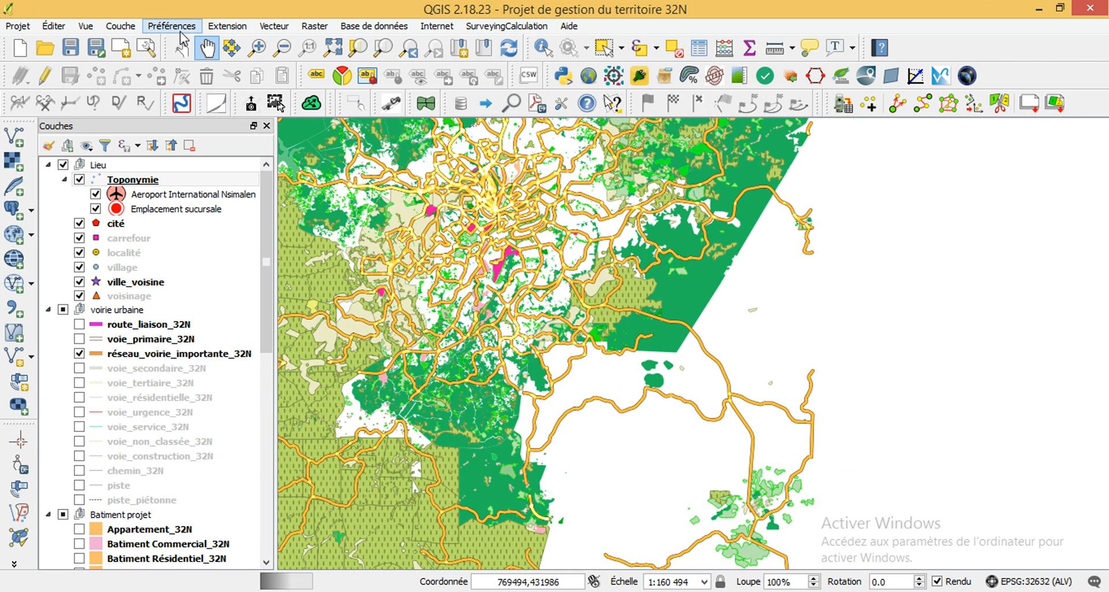
Review the full list of extensions in the extension manager through to its end, and close the manager
{"action": "left_click", "coordinate": [227, 26]}
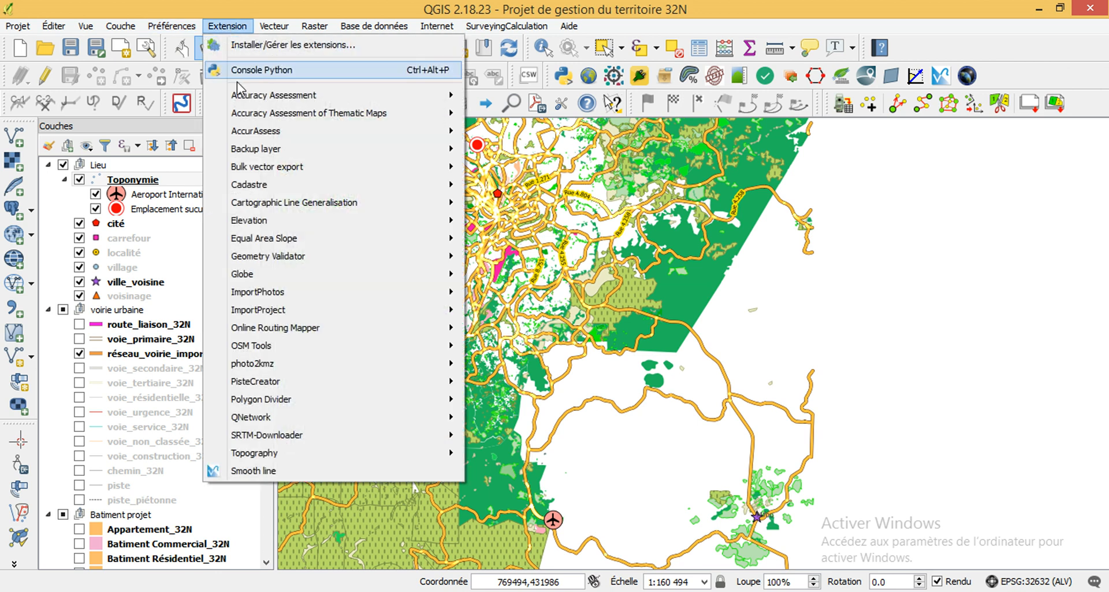
{"action": "left_click", "coordinate": [237, 45]}
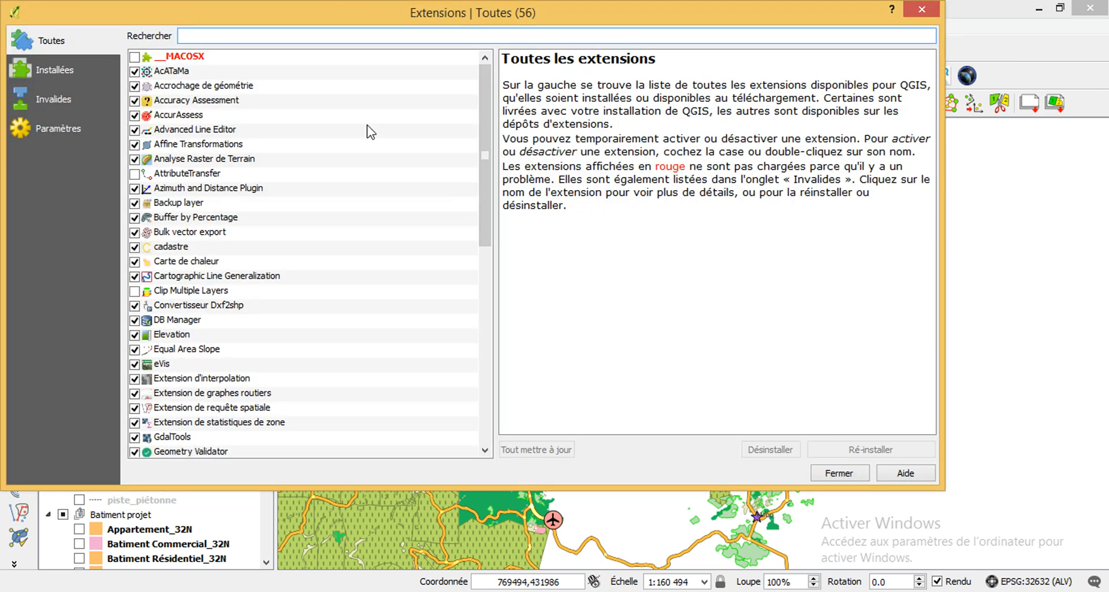
{"action": "left_click_drag", "start_coordinate": [484, 96], "coordinate": [478, 231]}
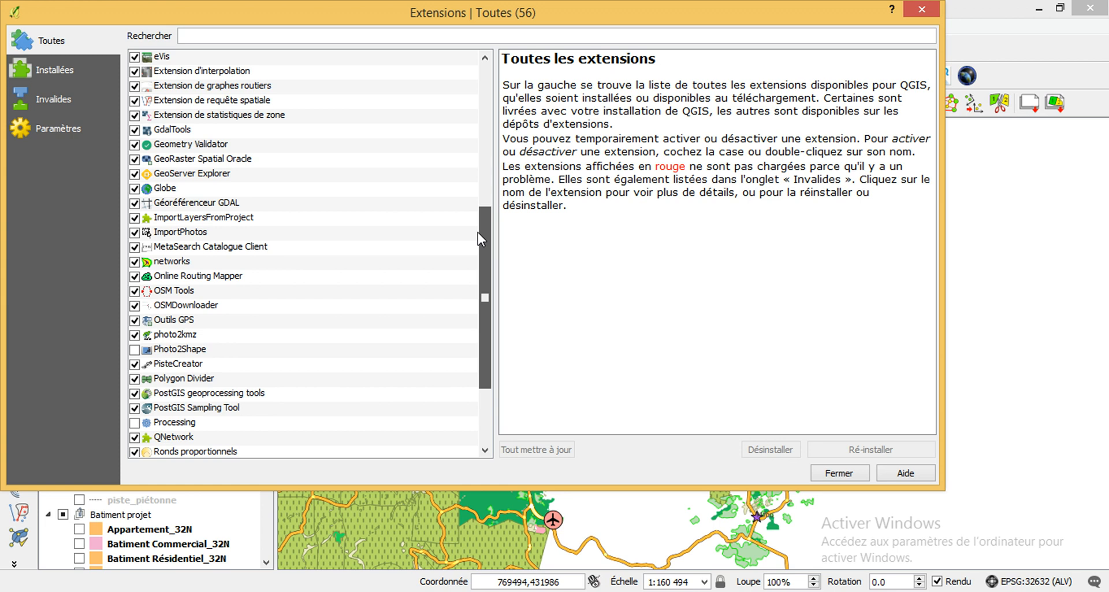
{"action": "left_click_drag", "start_coordinate": [477, 232], "coordinate": [480, 322]}
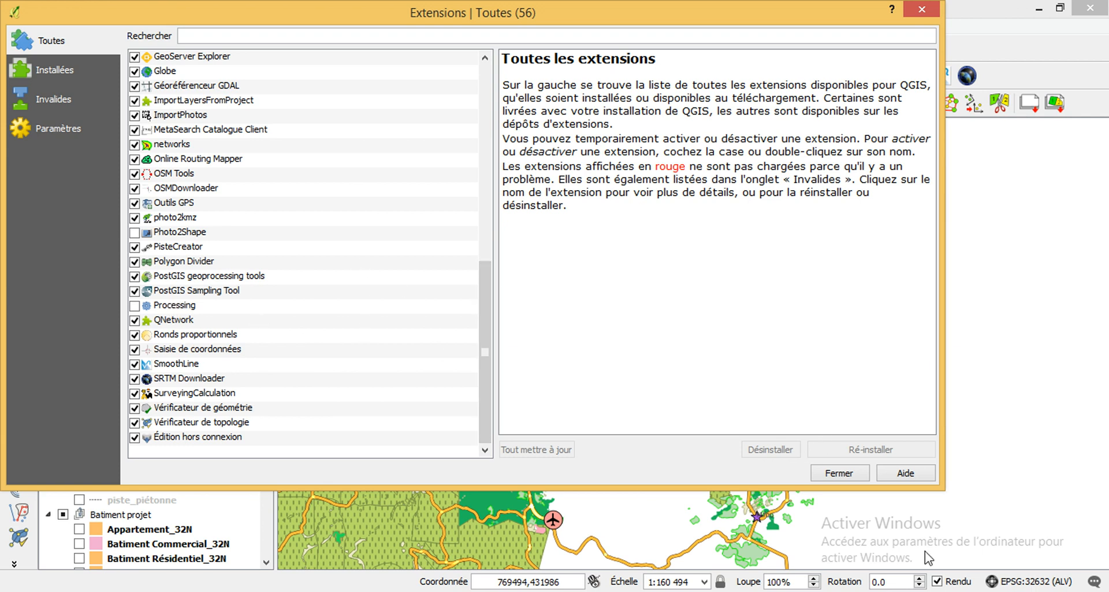
{"action": "left_click", "coordinate": [853, 474]}
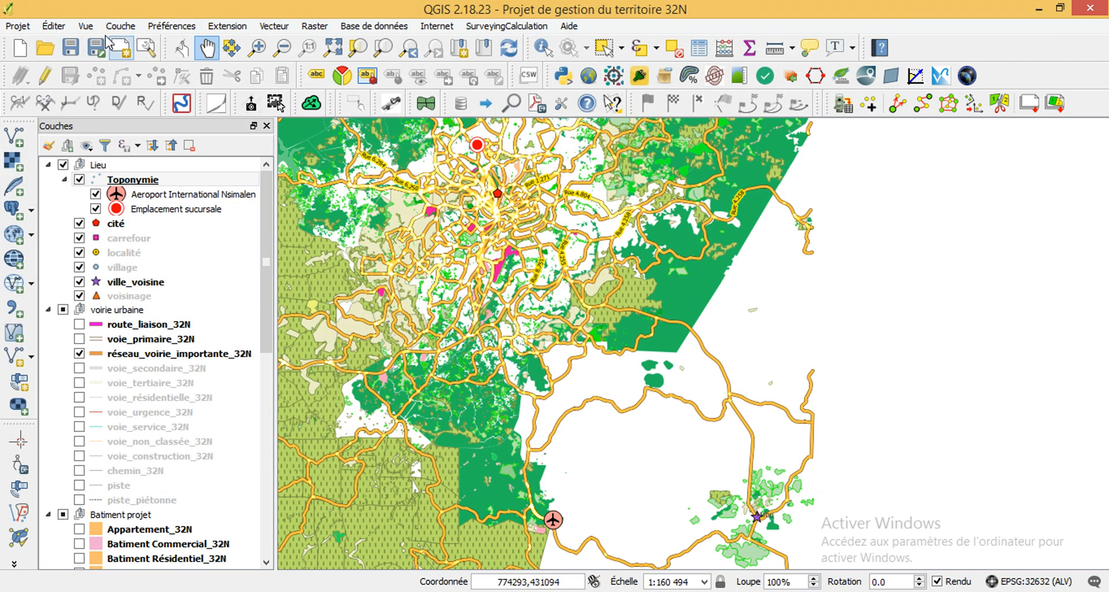
Display the Chemin le plus court panel for computing shortest routes
{"action": "left_click", "coordinate": [86, 26]}
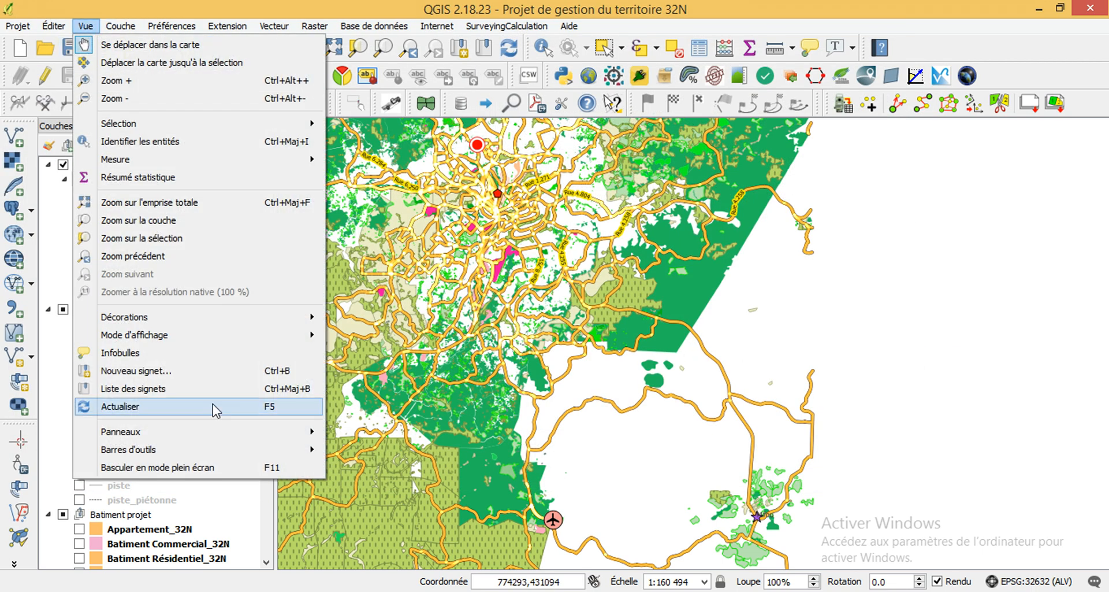
{"action": "mouse_move", "coordinate": [188, 434]}
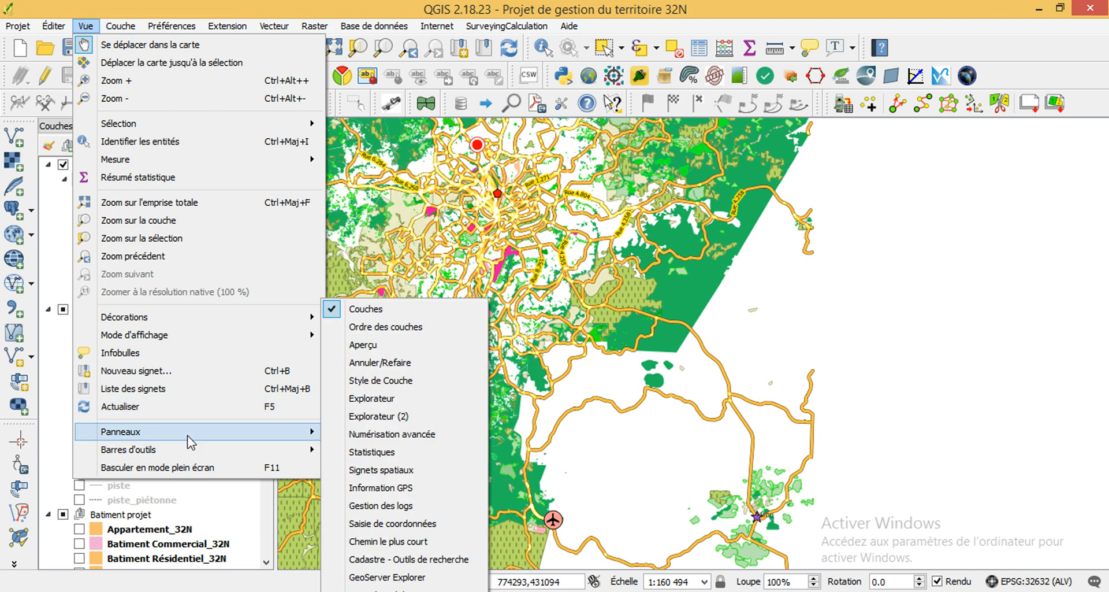
{"action": "left_click", "coordinate": [362, 543]}
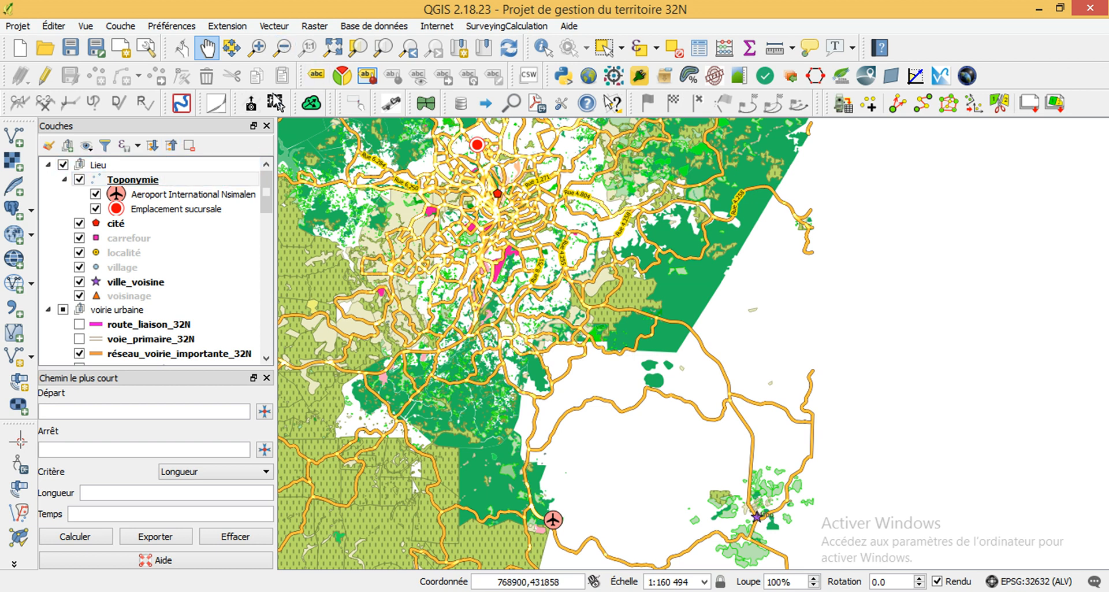
Open the Graphes Routiers settings and keep réseau_voirie_importante_32N as the transport layer
{"action": "left_click", "coordinate": [274, 26]}
{"action": "mouse_move", "coordinate": [354, 228]}
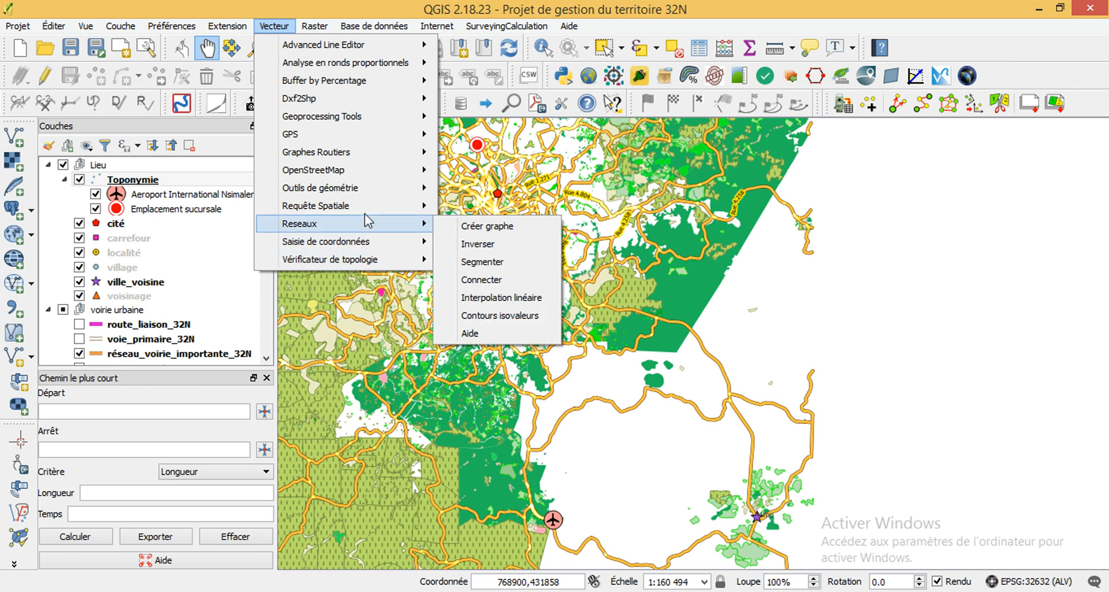
{"action": "mouse_move", "coordinate": [365, 207]}
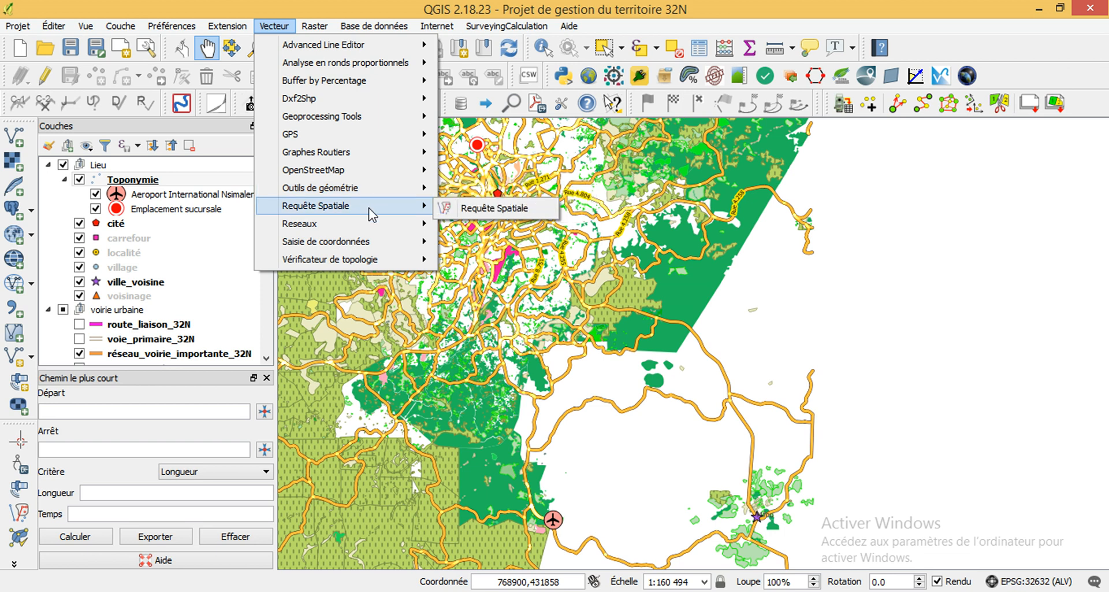
{"action": "mouse_move", "coordinate": [373, 154]}
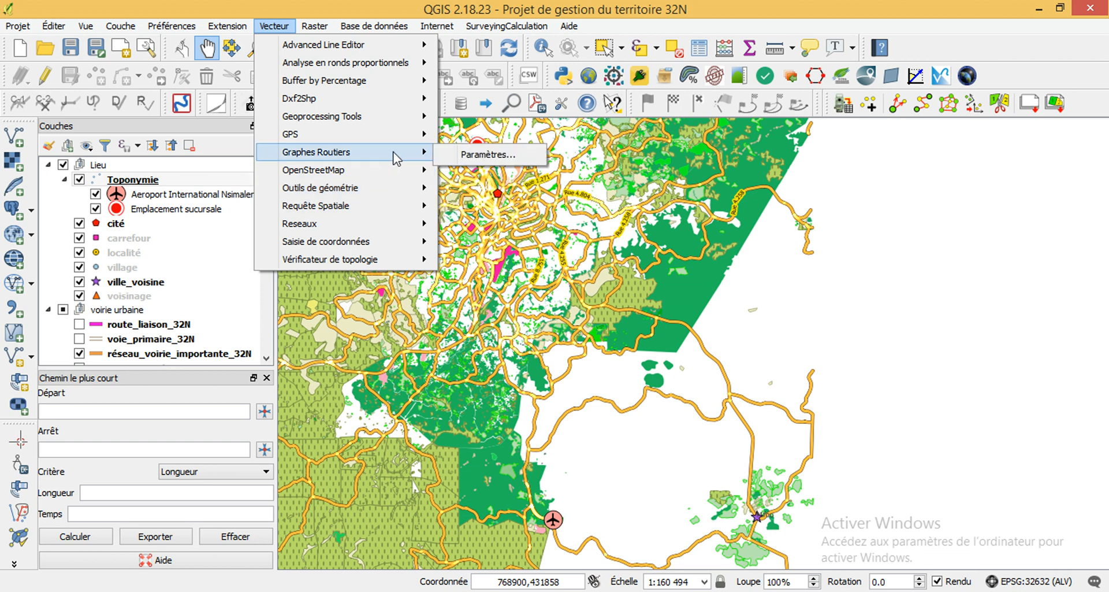
{"action": "left_click", "coordinate": [467, 154]}
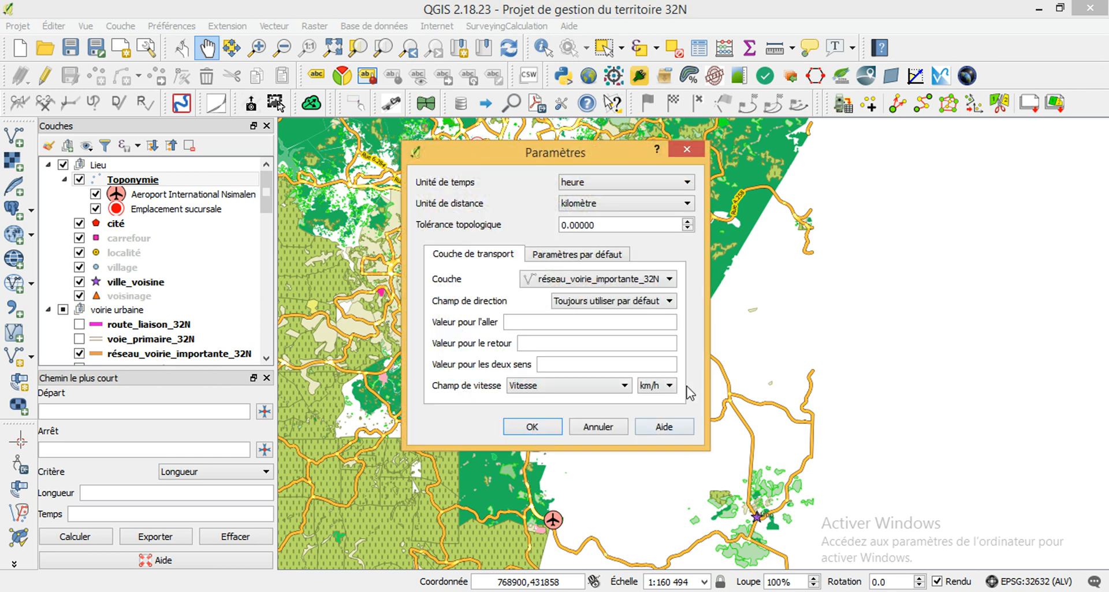
{"action": "left_click", "coordinate": [670, 279]}
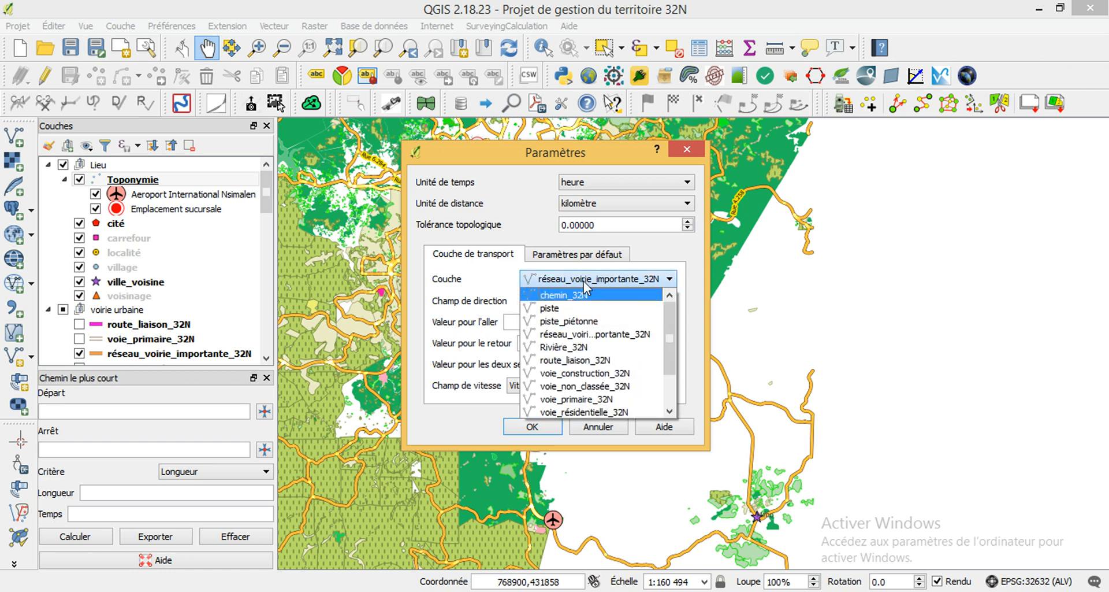
{"action": "left_click", "coordinate": [673, 258]}
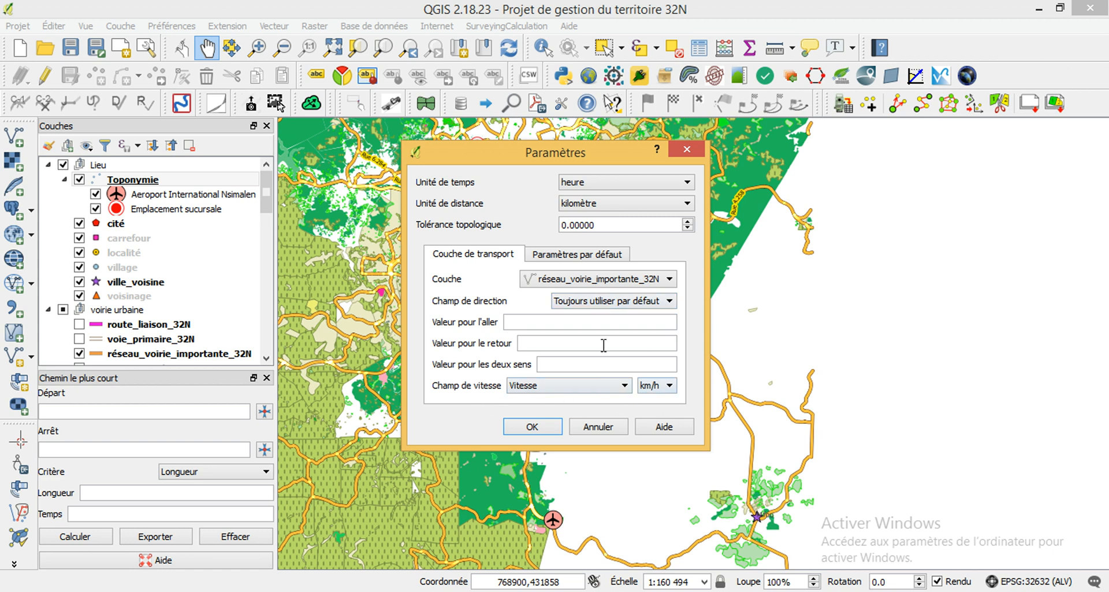
In the road graph's default settings, keep Direction à 2 voies, set the speed to 50 and apply the settings
{"action": "left_click", "coordinate": [578, 256]}
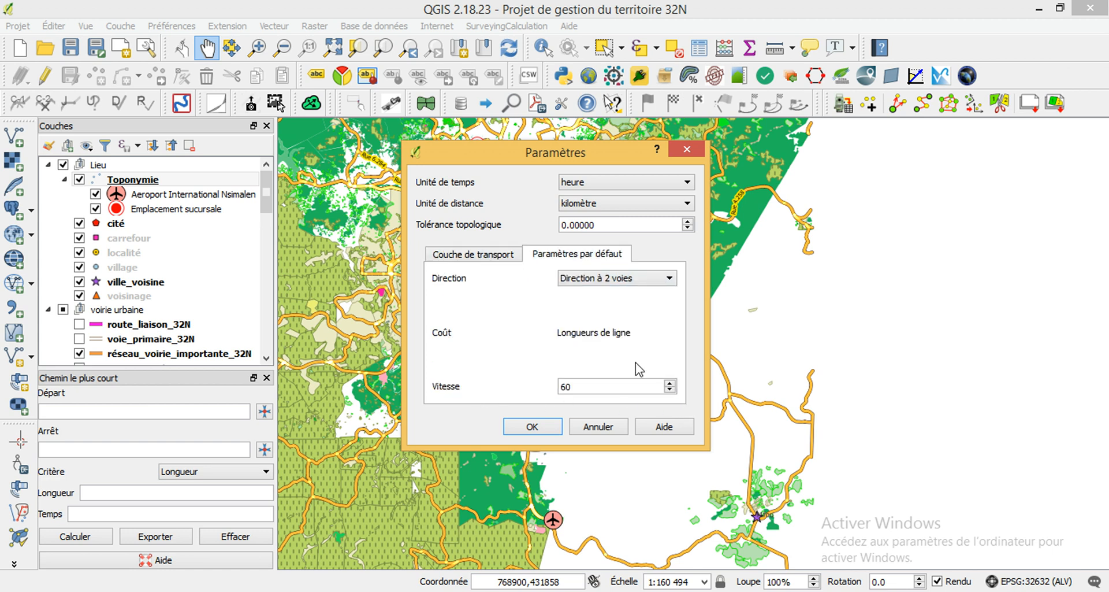
{"action": "left_click", "coordinate": [661, 282]}
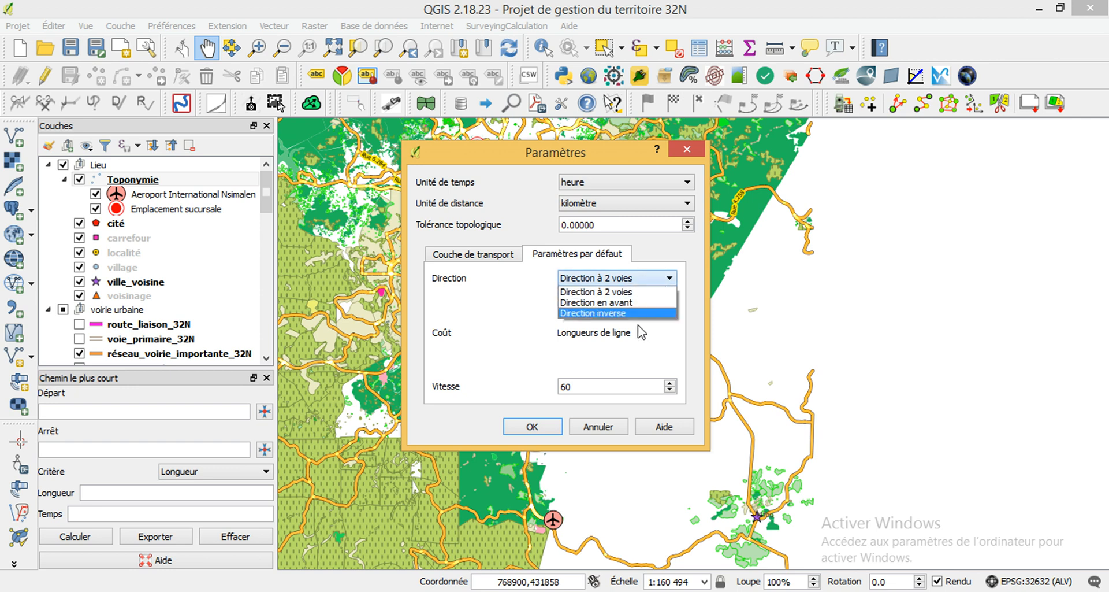
{"action": "left_click", "coordinate": [514, 297]}
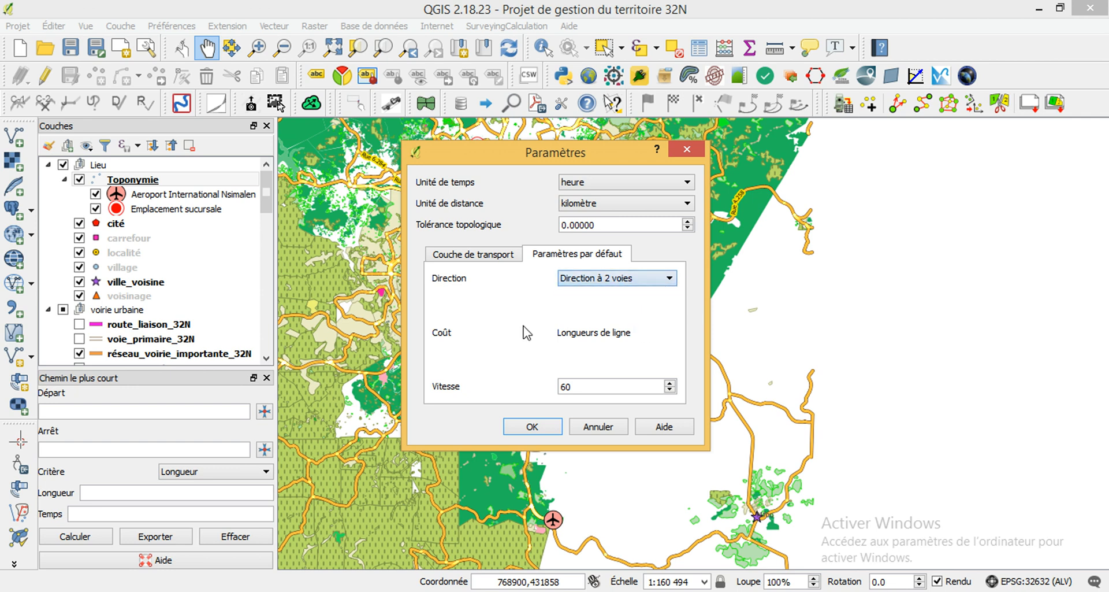
{"action": "left_click_drag", "start_coordinate": [612, 391], "coordinate": [534, 399]}
{"action": "key", "text": "Up"}
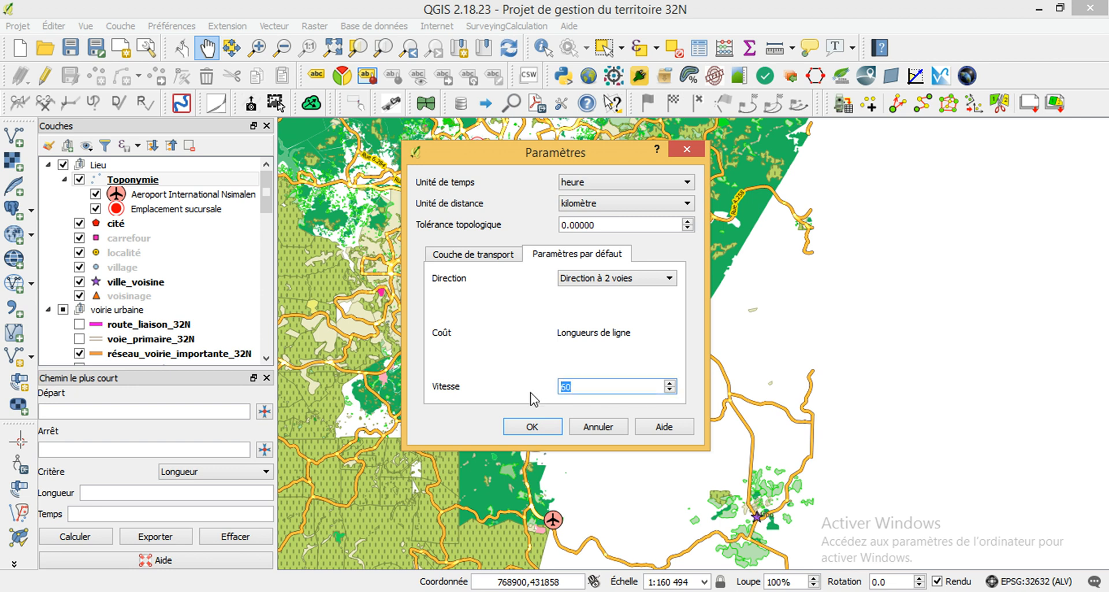
{"action": "key", "text": "Up"}
{"action": "type", "text": "50"}
{"action": "left_click", "coordinate": [529, 430]}
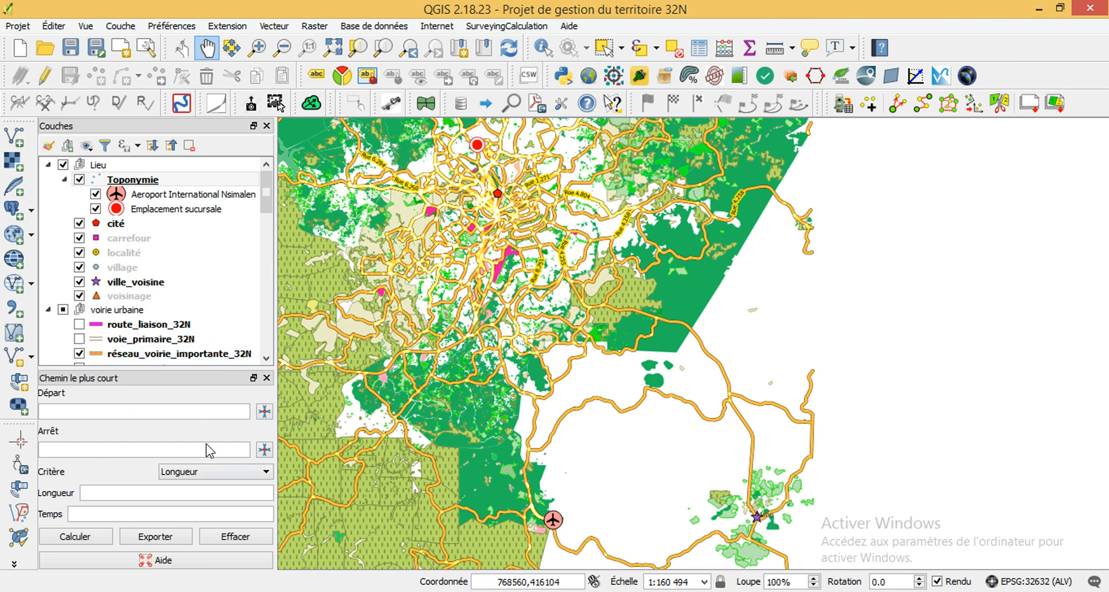
Set the route's departure point on the road junction just west of the Aeroport International Nsimalen symbol
{"action": "left_click", "coordinate": [266, 412]}
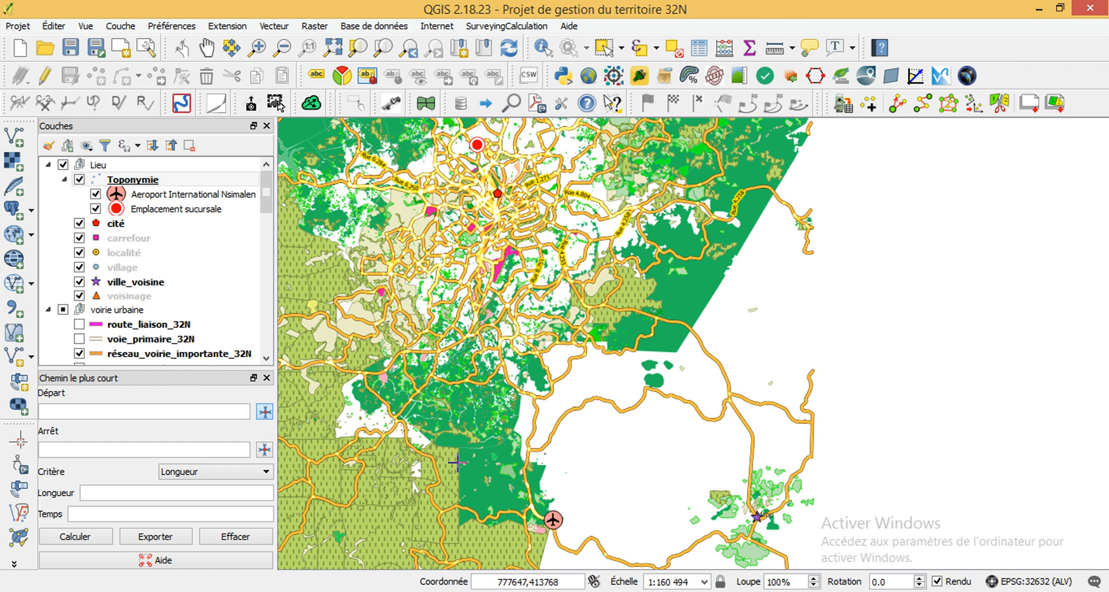
{"action": "scroll", "coordinate": [510, 318], "scroll_direction": "down", "scroll_amount": 2}
{"action": "scroll", "coordinate": [517, 378], "scroll_direction": "up", "scroll_amount": 4}
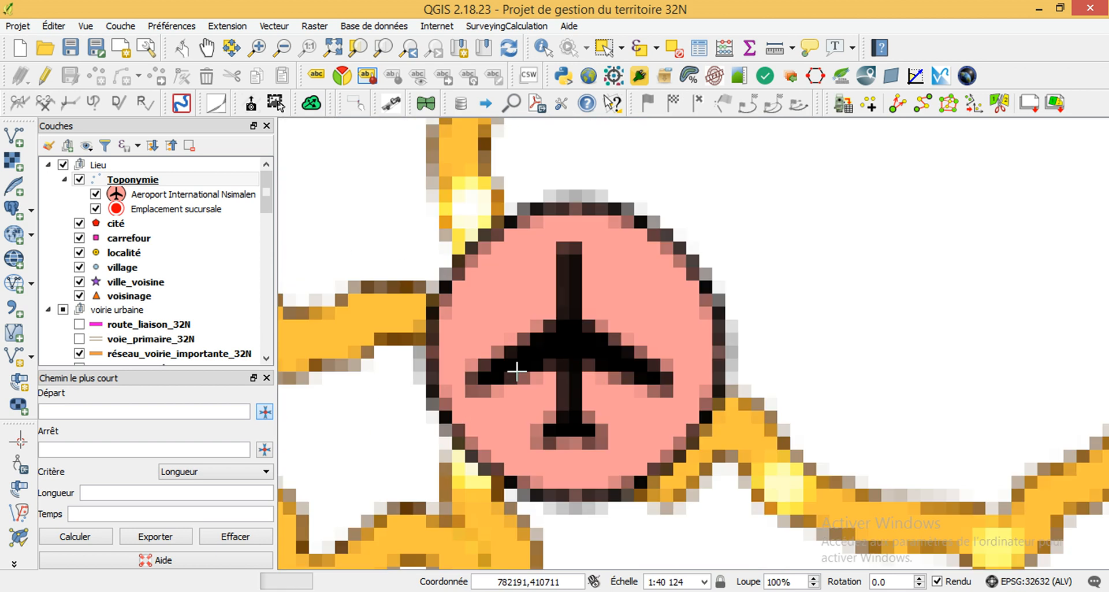
{"action": "scroll", "coordinate": [572, 343], "scroll_direction": "up", "scroll_amount": 2}
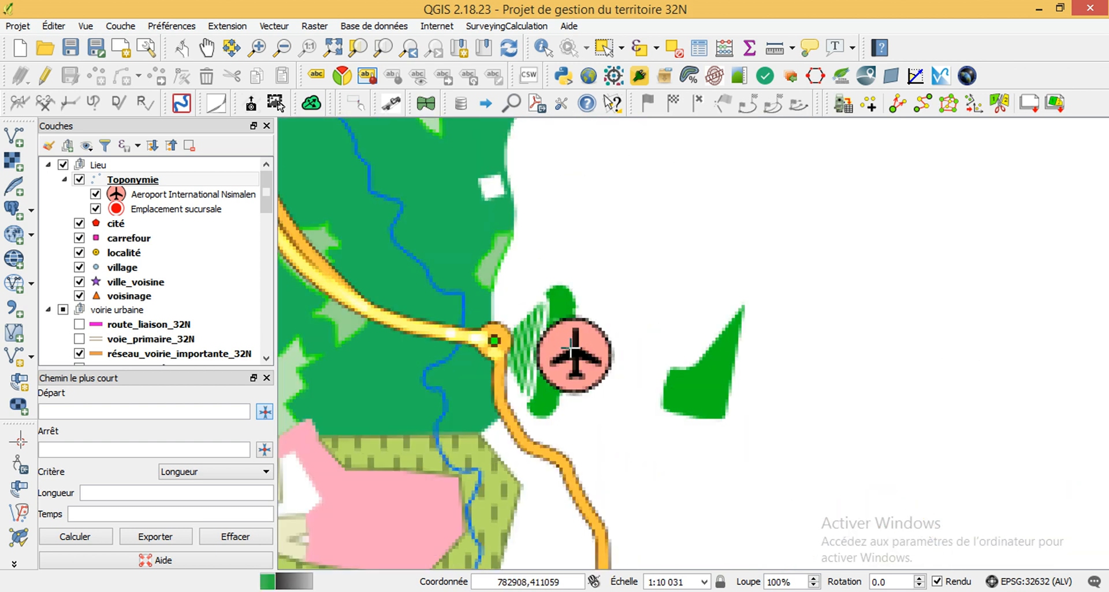
{"action": "left_click", "coordinate": [494, 341]}
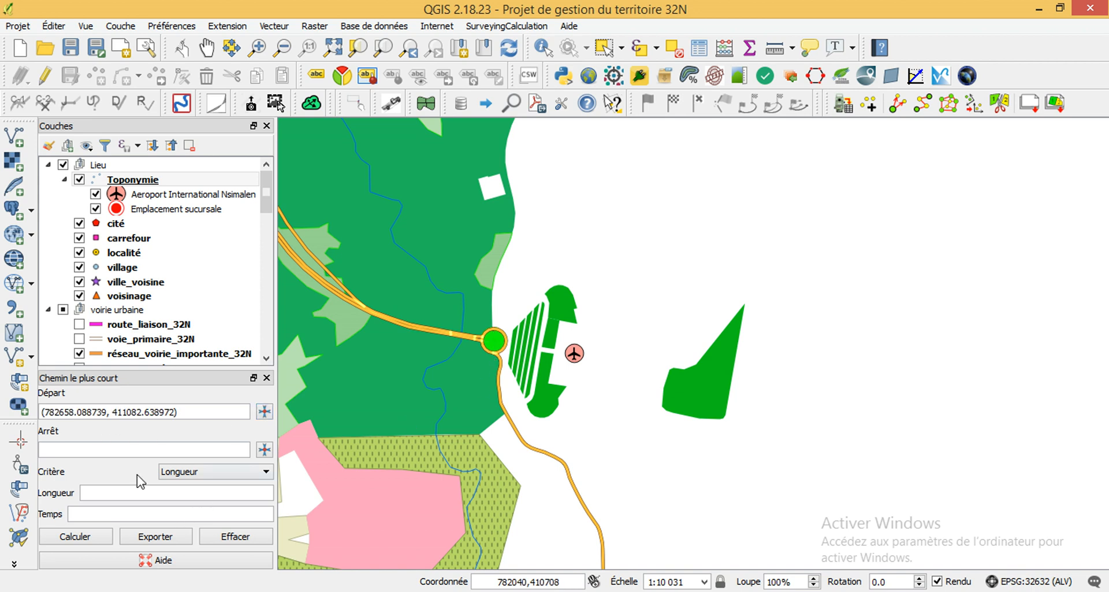
Set the route's stop point on the Emplacement sucursale marker near Rue Joseph Mballa Eloumden
{"action": "left_click", "coordinate": [264, 450]}
{"action": "scroll", "coordinate": [559, 414], "scroll_direction": "down", "scroll_amount": 1}
{"action": "scroll", "coordinate": [562, 421], "scroll_direction": "down", "scroll_amount": 4}
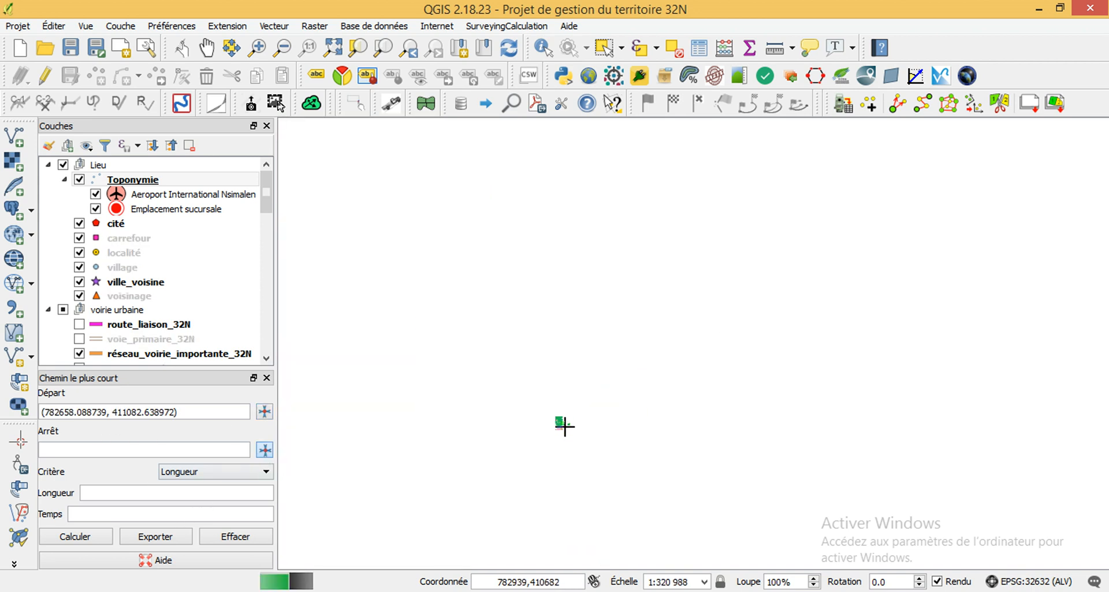
{"action": "scroll", "coordinate": [527, 242], "scroll_direction": "up", "scroll_amount": 2}
{"action": "scroll", "coordinate": [523, 214], "scroll_direction": "up", "scroll_amount": 3}
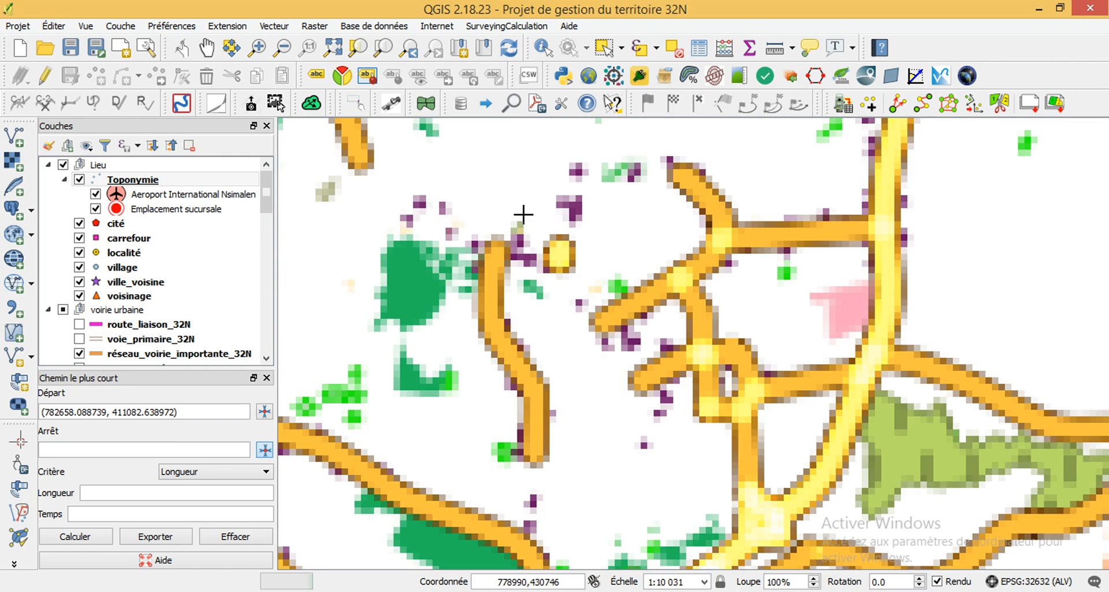
{"action": "scroll", "coordinate": [515, 256], "scroll_direction": "up", "scroll_amount": 4}
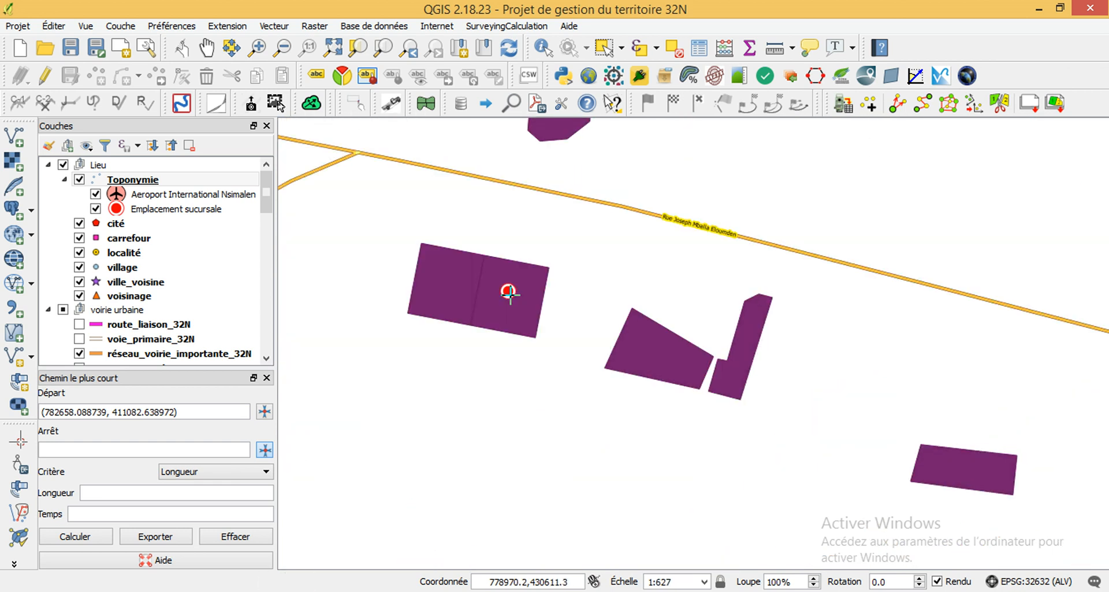
{"action": "left_click", "coordinate": [508, 292]}
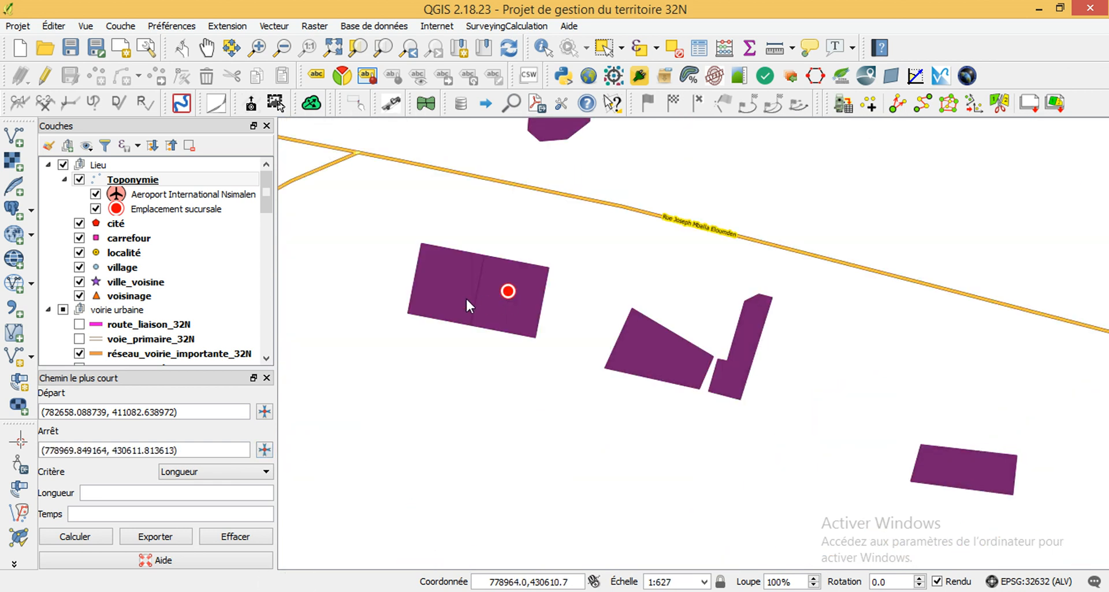
Calculate the shortest path between the two points by length and view the whole route on the map
{"action": "left_click", "coordinate": [86, 537]}
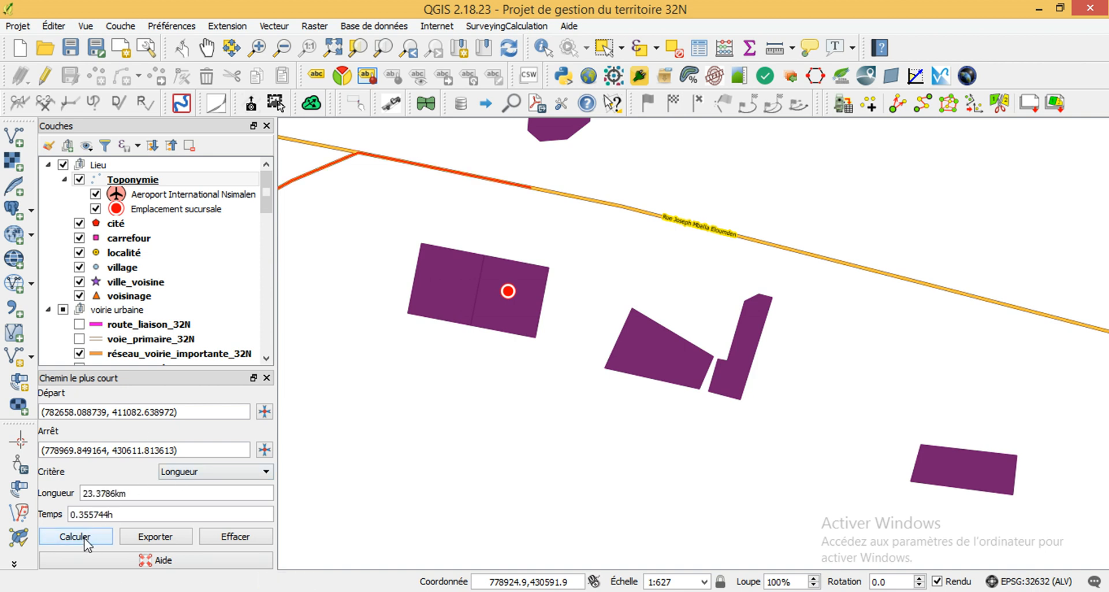
{"action": "scroll", "coordinate": [514, 241], "scroll_direction": "down", "scroll_amount": 5}
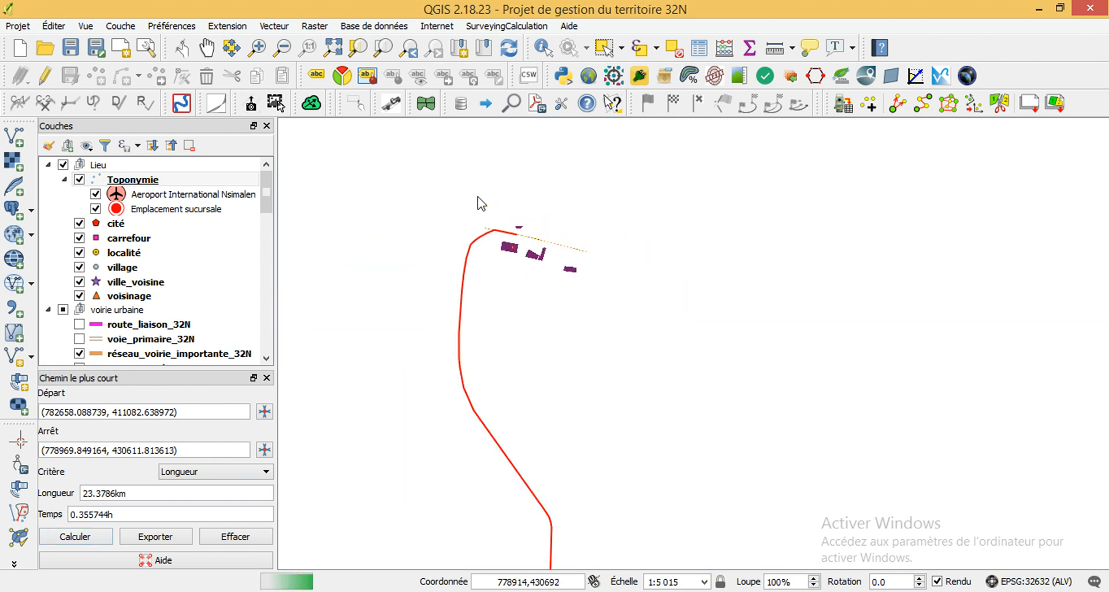
{"action": "scroll", "coordinate": [478, 196], "scroll_direction": "down", "scroll_amount": 2}
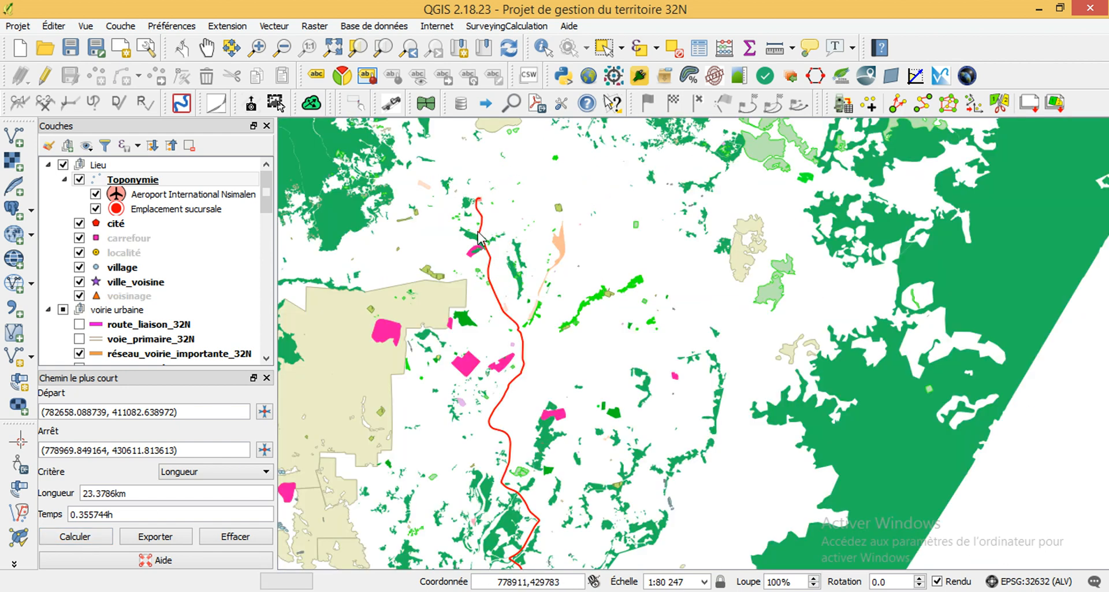
{"action": "scroll", "coordinate": [520, 254], "scroll_direction": "down", "scroll_amount": 1}
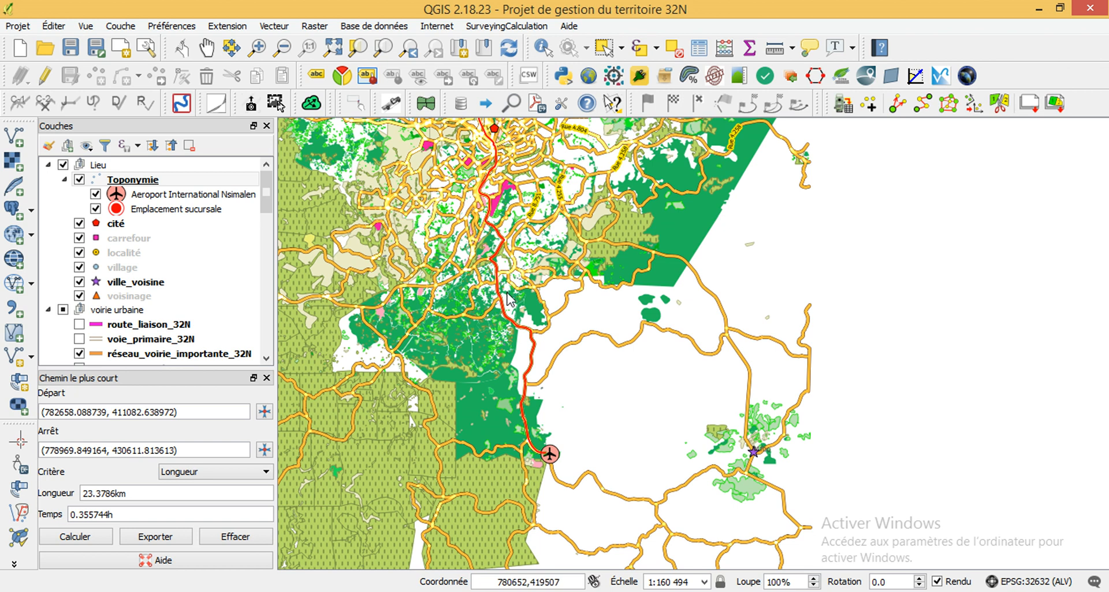
Change the path criterion to Temps, recalculate the route and examine it on the map
{"action": "left_click", "coordinate": [265, 473]}
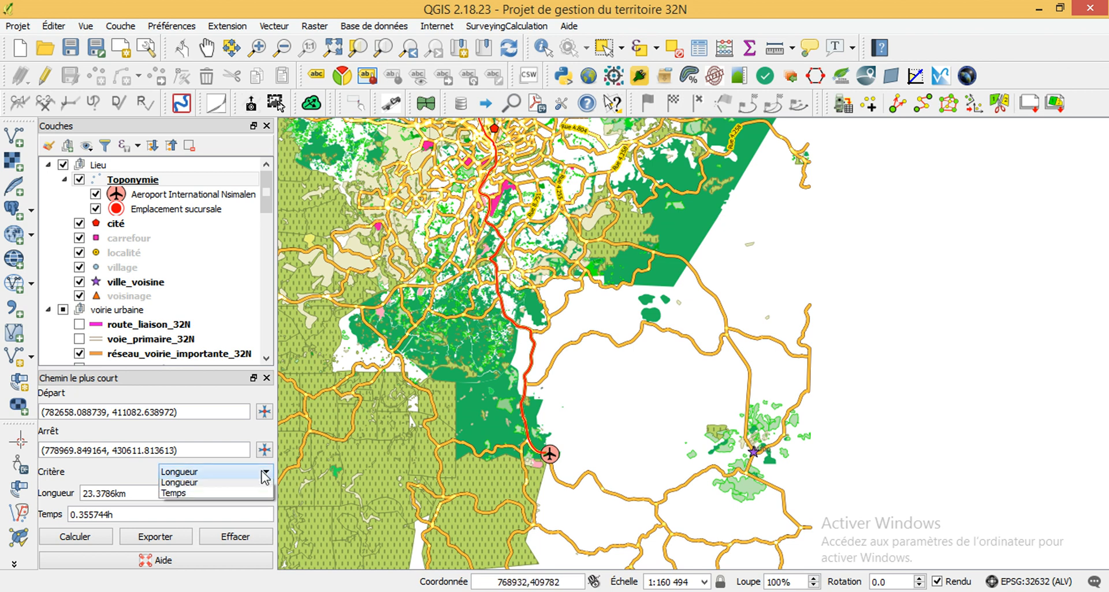
{"action": "left_click", "coordinate": [208, 496]}
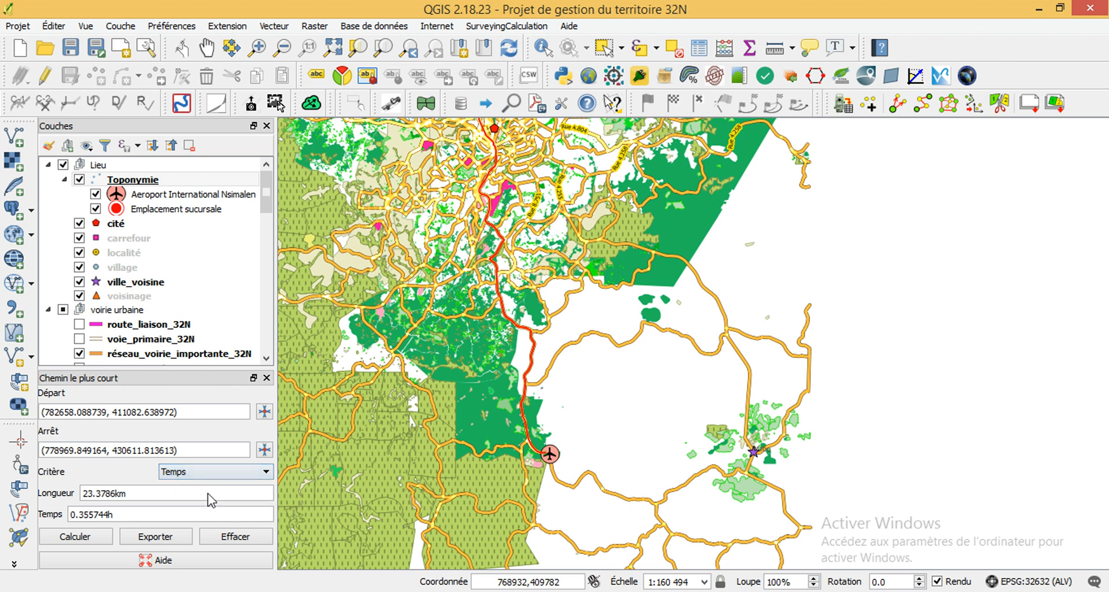
{"action": "left_click", "coordinate": [81, 537]}
{"action": "scroll", "coordinate": [546, 507], "scroll_direction": "down", "scroll_amount": 1}
{"action": "scroll", "coordinate": [527, 332], "scroll_direction": "up", "scroll_amount": 2}
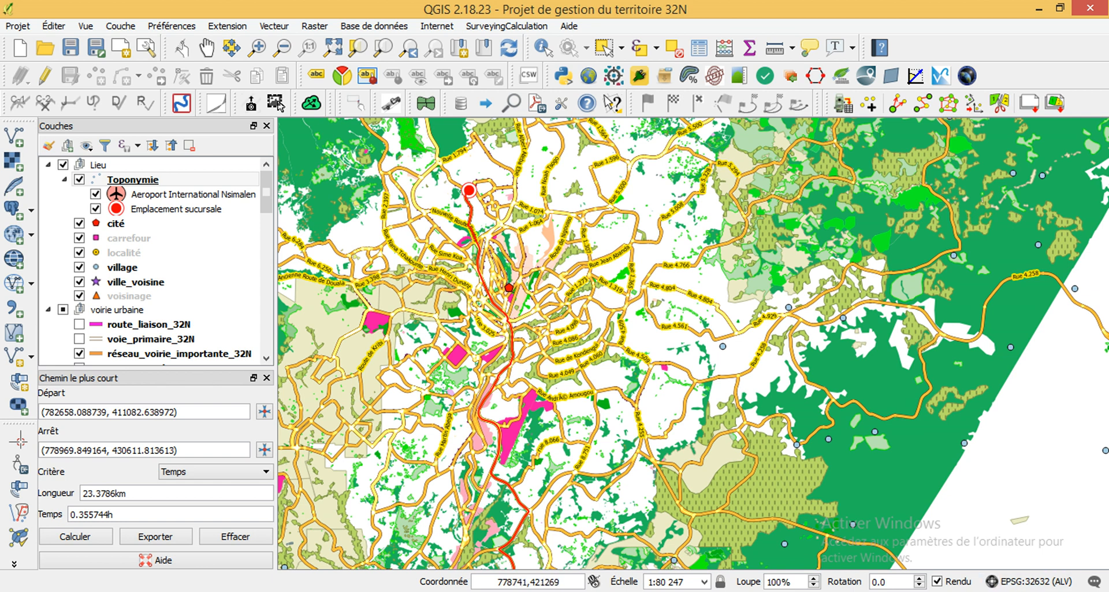
{"action": "left_click", "coordinate": [948, 590]}
{"action": "left_click", "coordinate": [939, 521]}
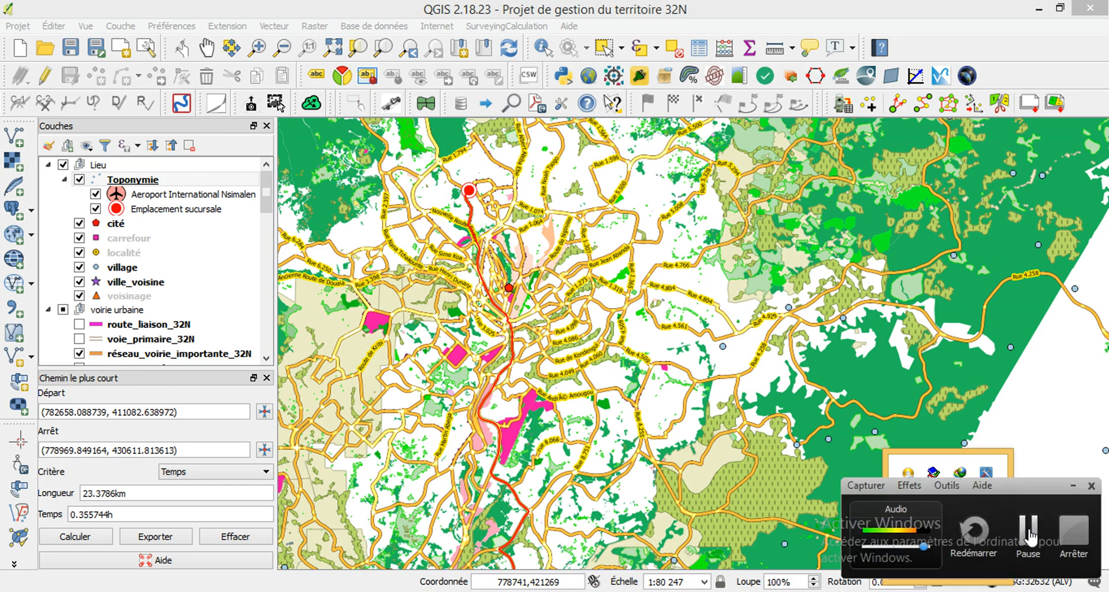